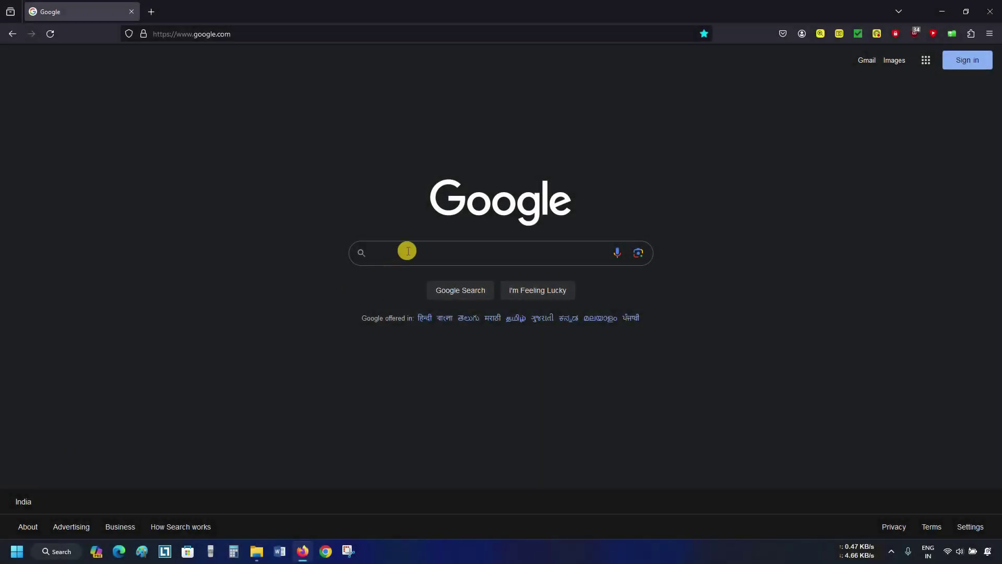
Search Google for 'yqarch download' using the autocomplete suggestion.
{"action": "left_click", "coordinate": [408, 252]}
{"action": "type", "text": "yqarch down"}
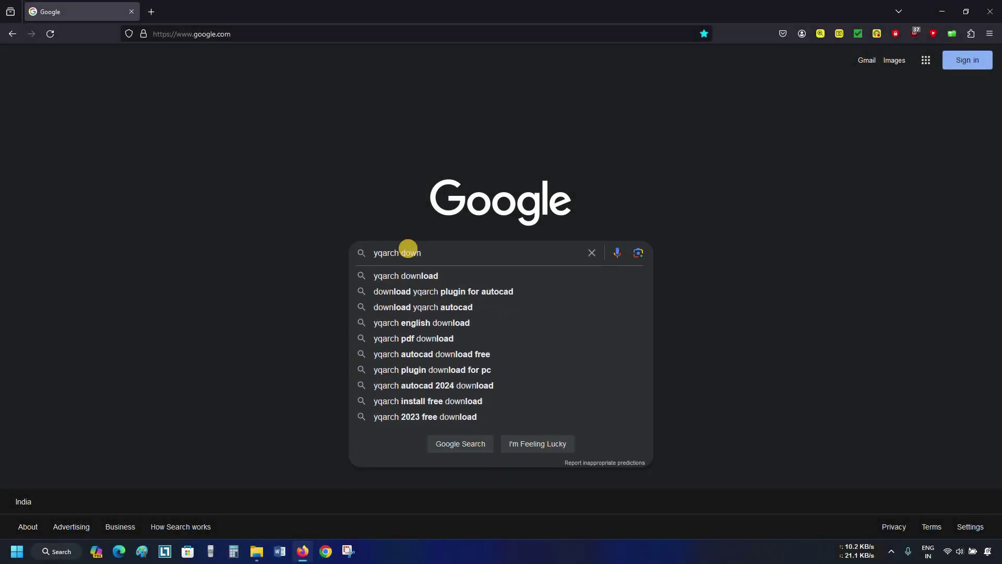
{"action": "key", "text": "Down"}
{"action": "key", "text": "Return"}
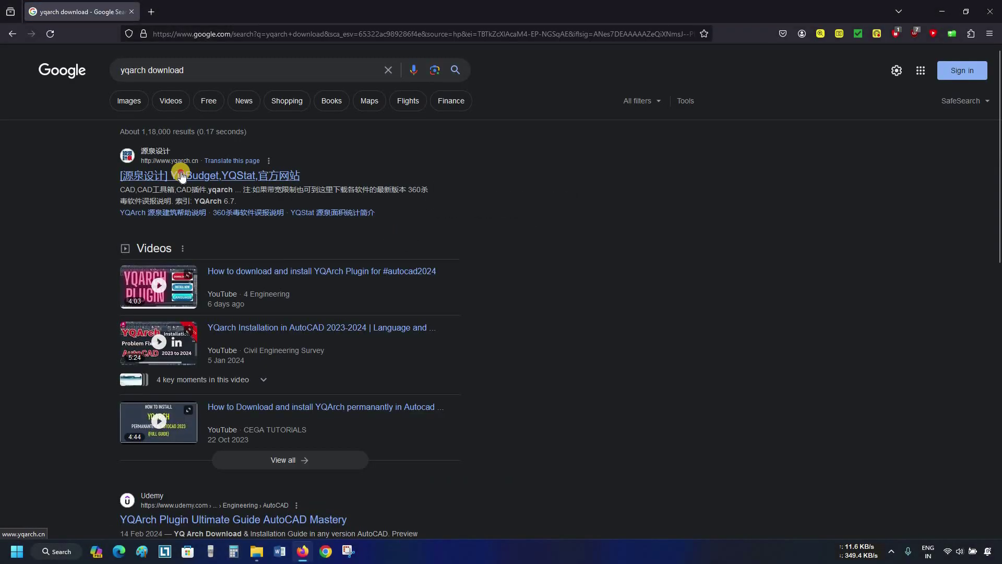
Download the YQArch 6.7.4 package yqarch.rar (7.67 MB) from the official yqarch.cn site.
{"action": "left_click", "coordinate": [181, 175]}
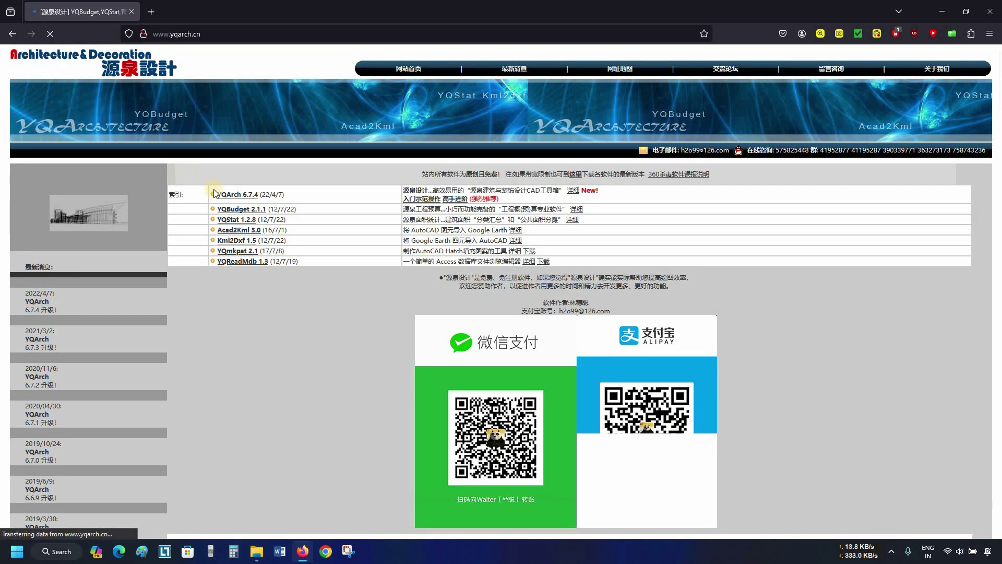
{"action": "left_click", "coordinate": [240, 195]}
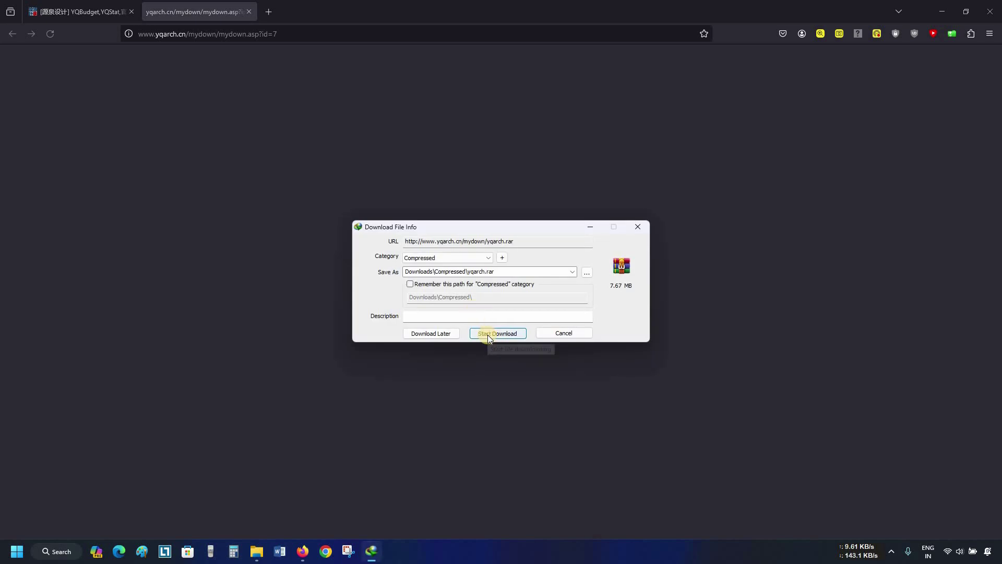
{"action": "left_click", "coordinate": [487, 334]}
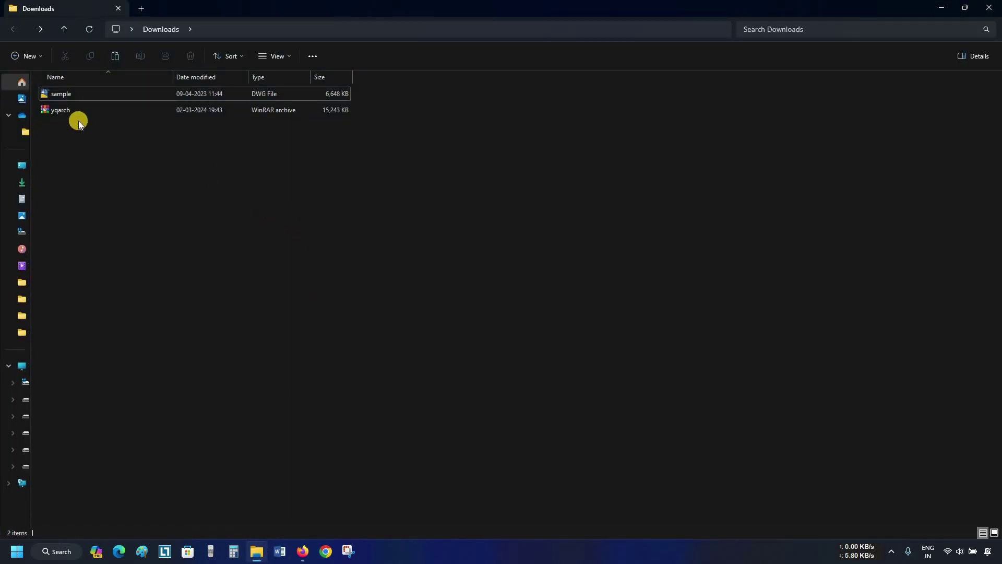
Extract yqarch.rar into the Downloads folder with Extract Here.
{"action": "left_click", "coordinate": [74, 112]}
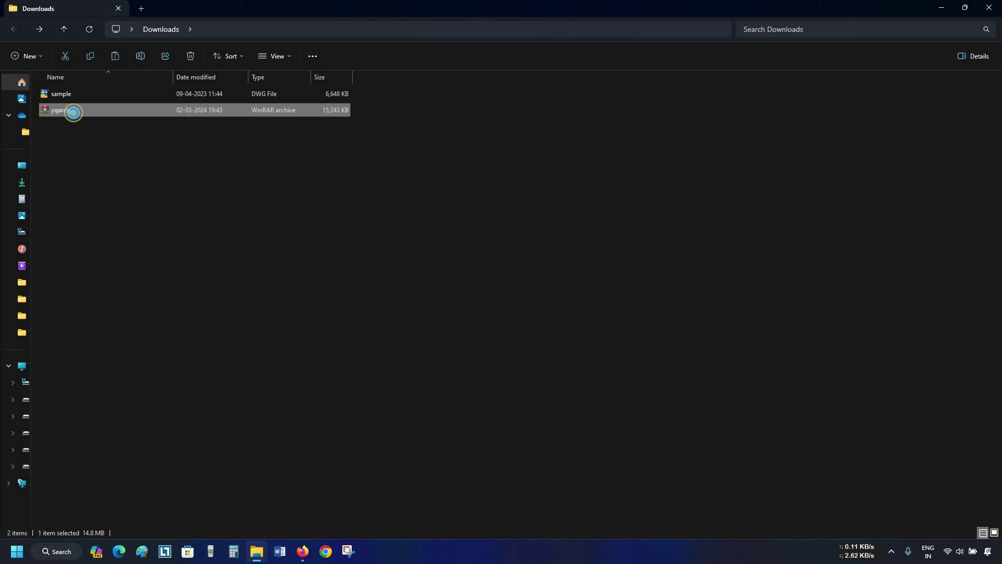
{"action": "right_click", "coordinate": [74, 113]}
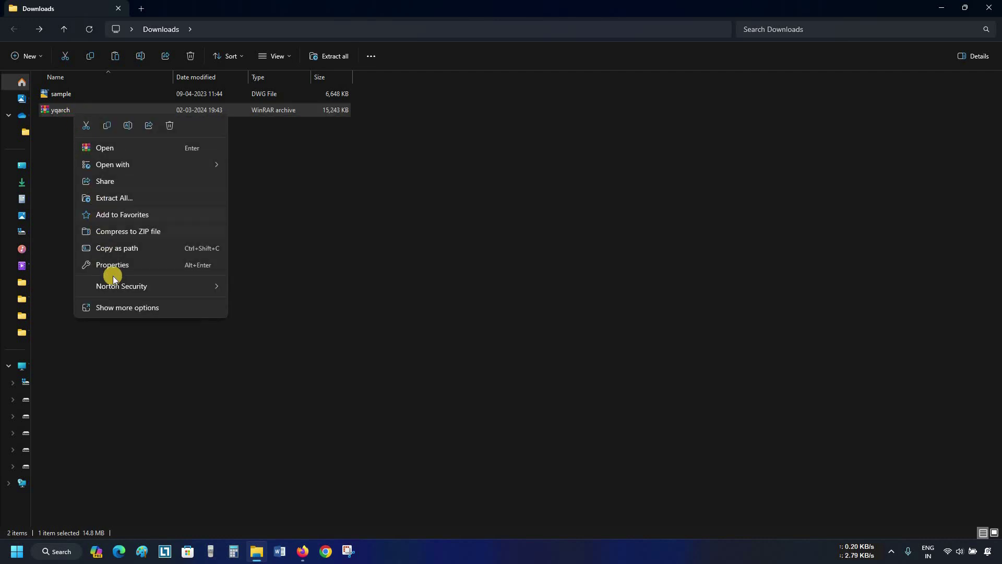
{"action": "left_click", "coordinate": [126, 307]}
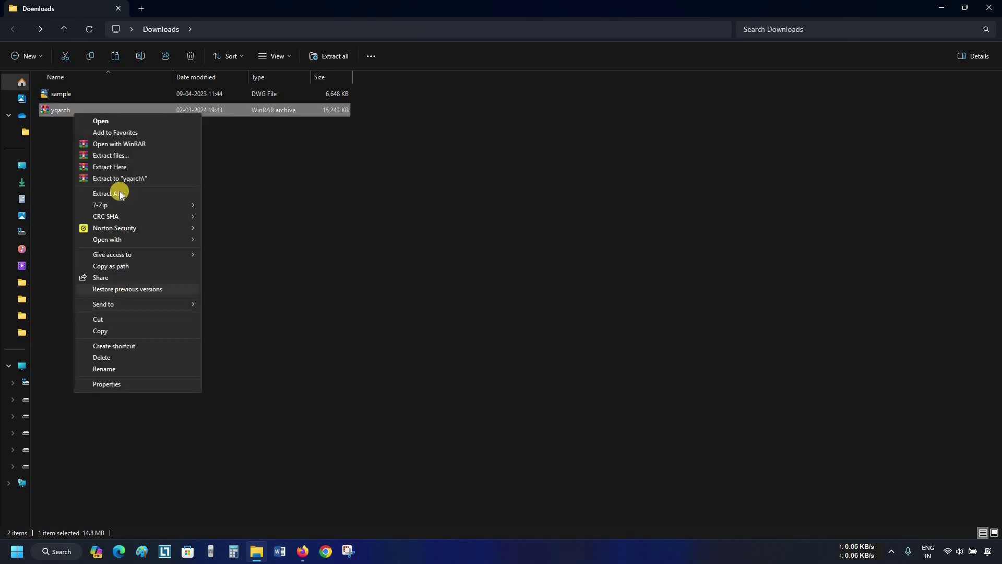
{"action": "left_click", "coordinate": [121, 166]}
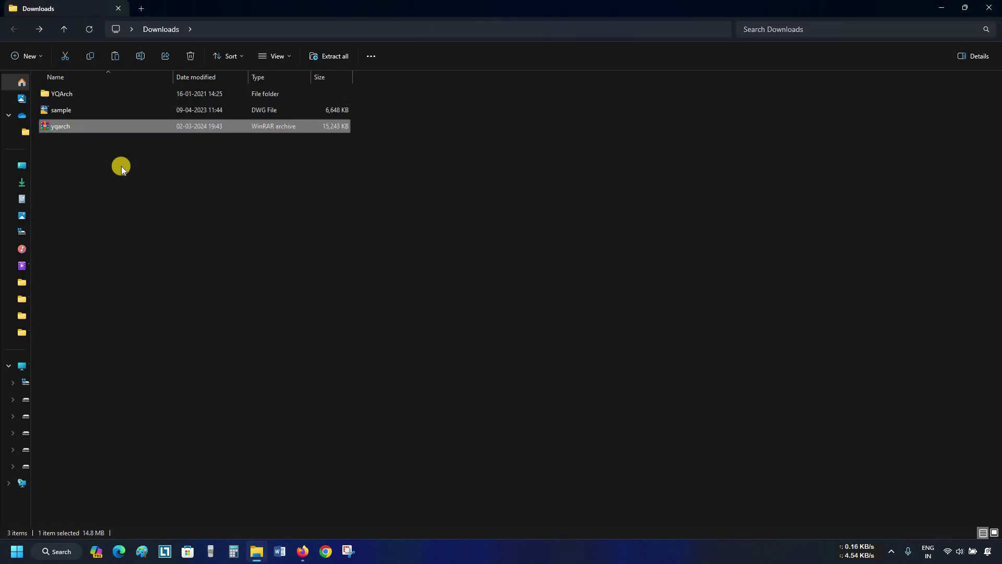
Run the setup program in YQArch\sys on the AutoCAD 2020 English profile.
{"action": "double_click", "coordinate": [78, 95]}
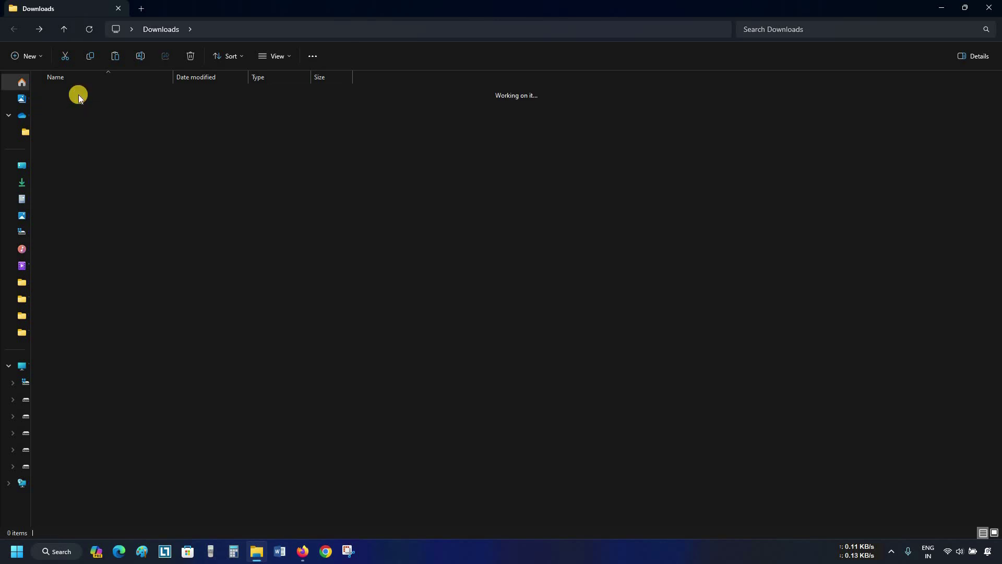
{"action": "double_click", "coordinate": [78, 95]}
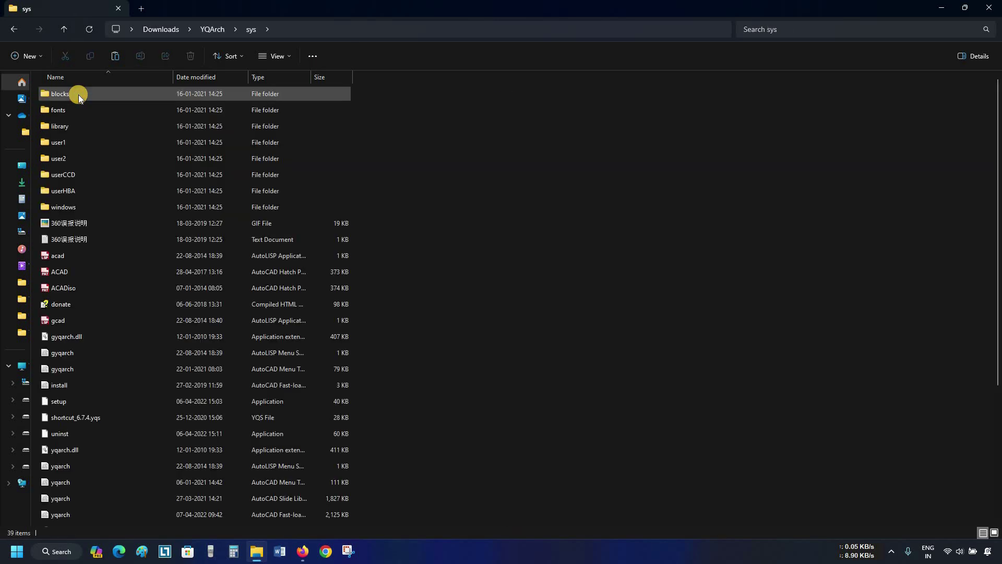
{"action": "double_click", "coordinate": [80, 399]}
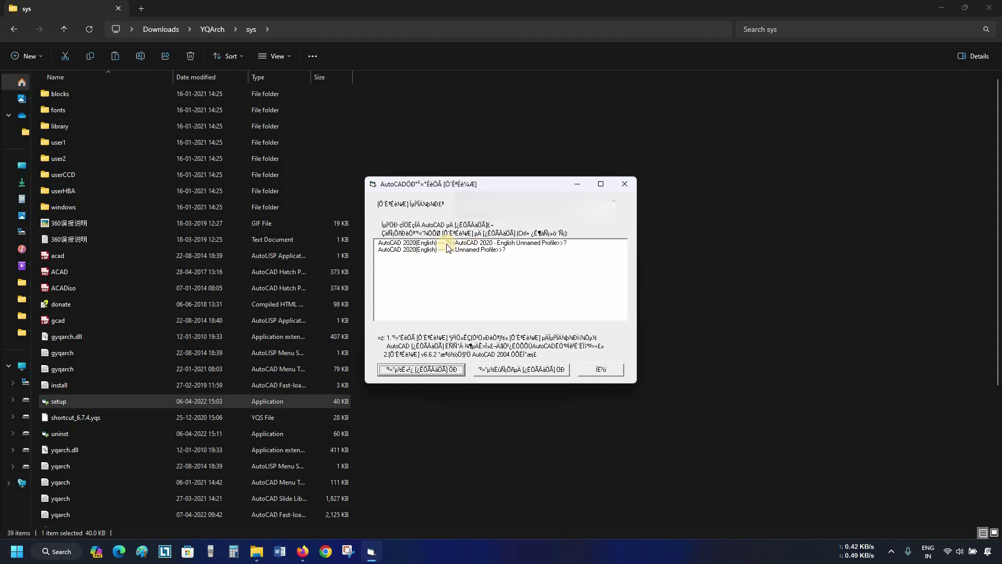
{"action": "left_click", "coordinate": [446, 244]}
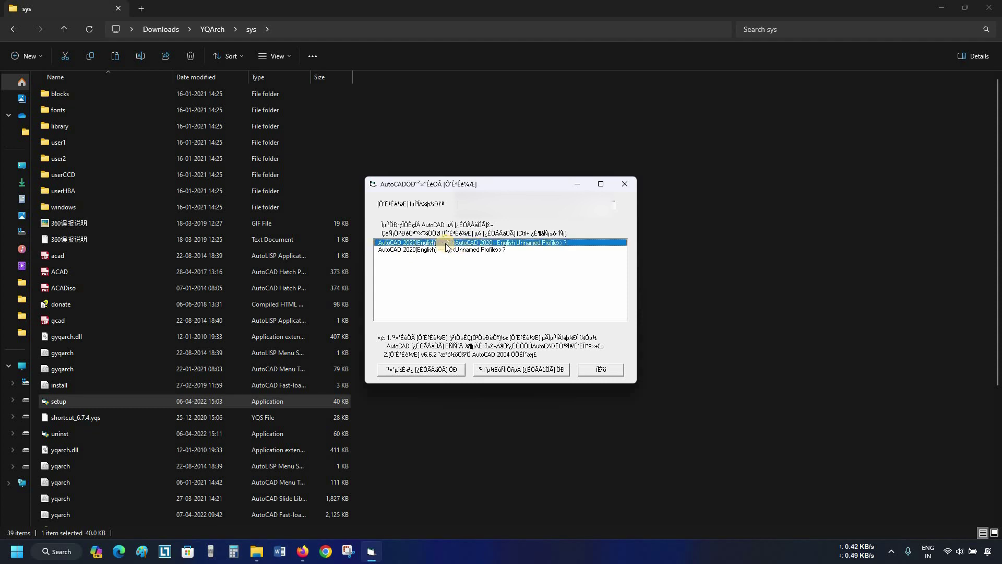
{"action": "left_click", "coordinate": [432, 370]}
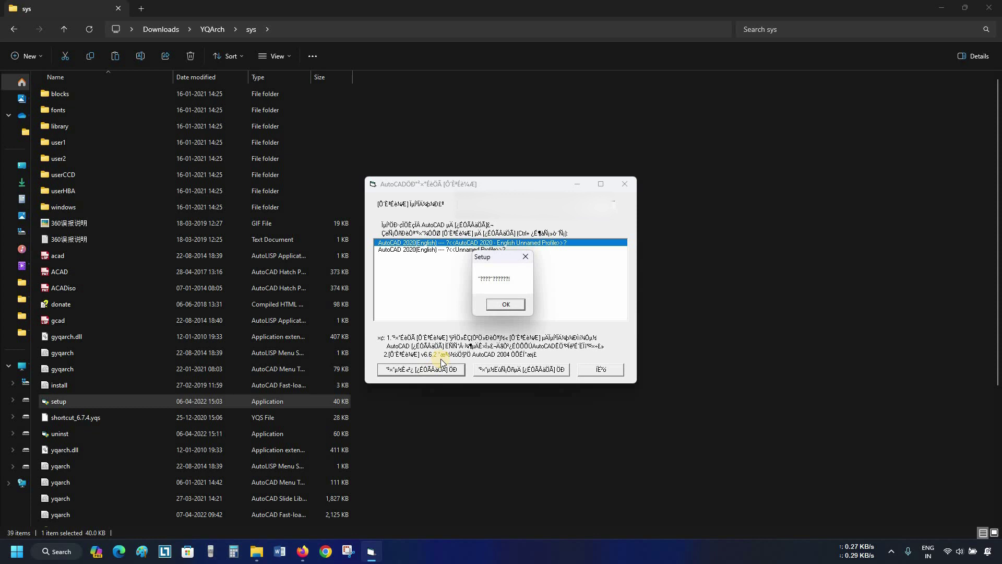
{"action": "left_click", "coordinate": [506, 306]}
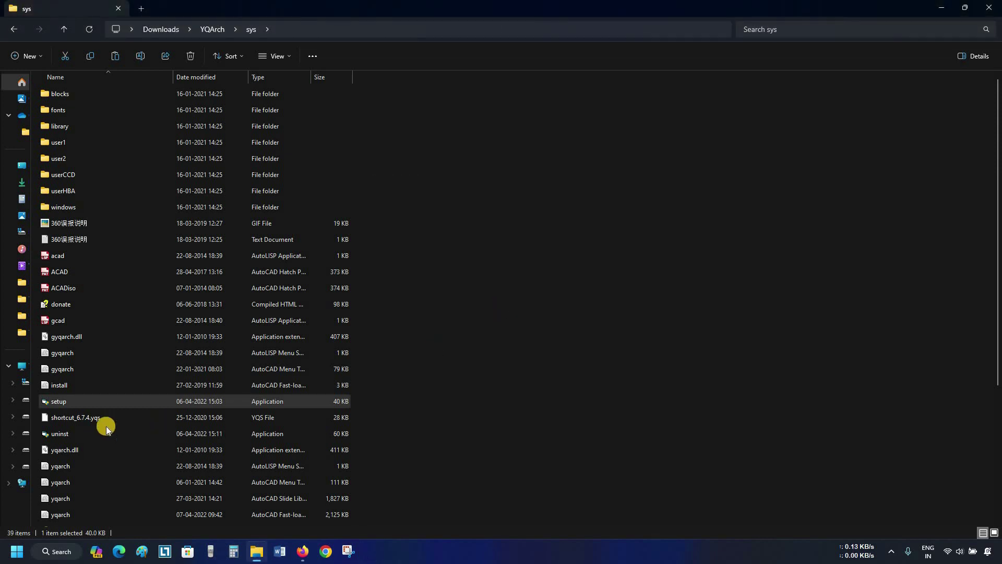
Rerun setup with its second action on the AutoCAD 2020 English profile, then return to Downloads.
{"action": "double_click", "coordinate": [97, 401]}
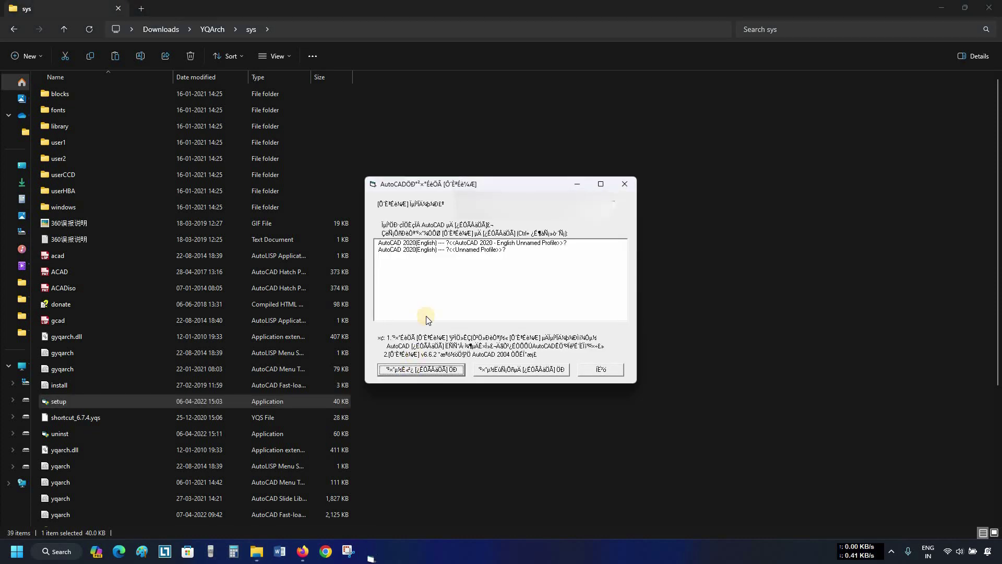
{"action": "left_click", "coordinate": [446, 243]}
{"action": "left_click", "coordinate": [505, 369]}
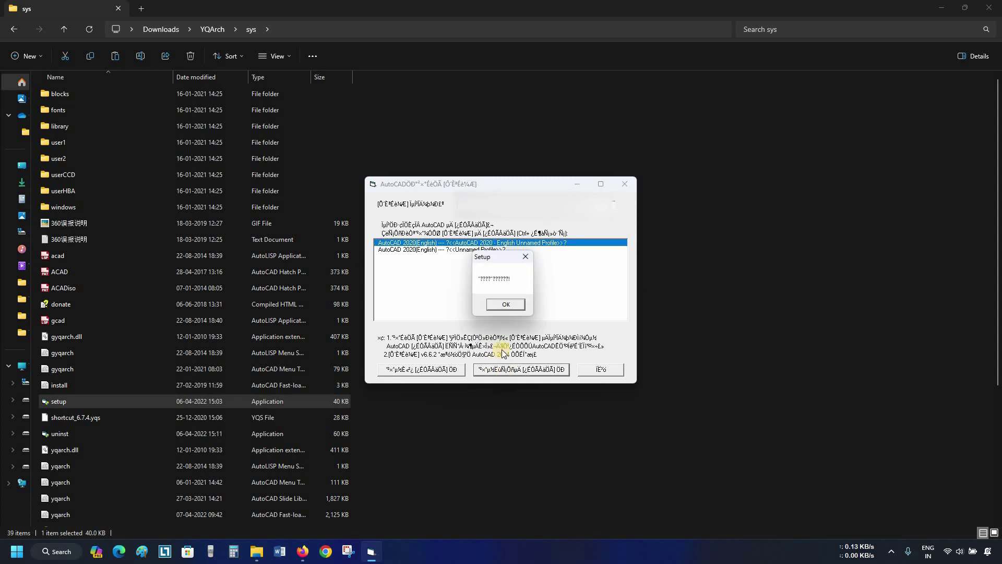
{"action": "left_click", "coordinate": [504, 305]}
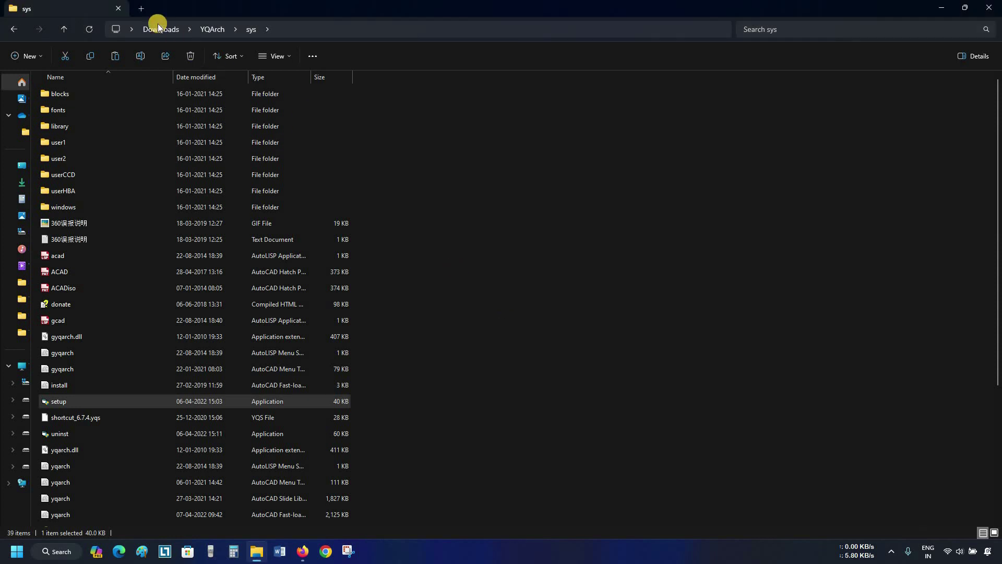
{"action": "left_click", "coordinate": [158, 29]}
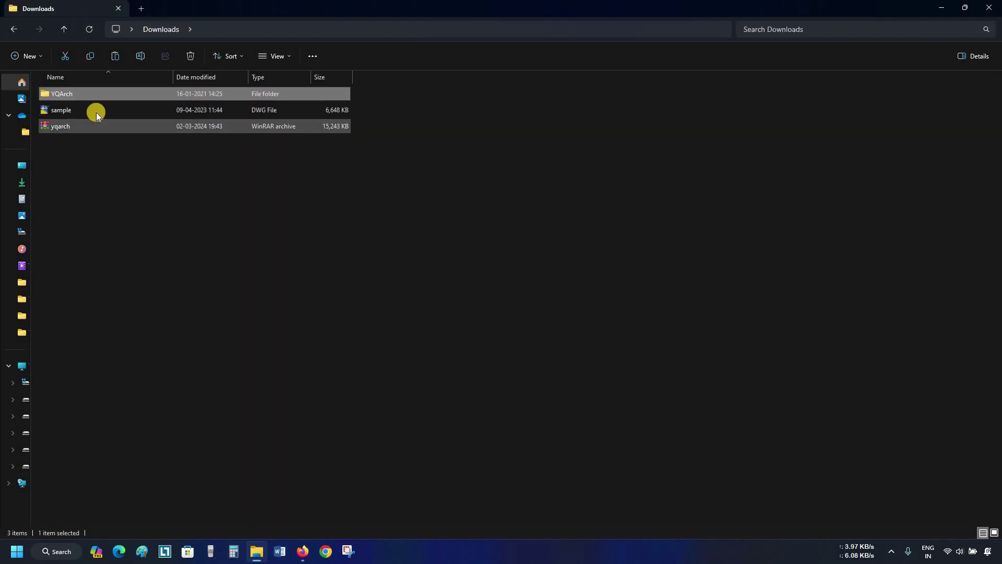
Open sample.dwg in AutoCAD 2020, choosing Always Load for the unsigned acad.LSP.
{"action": "double_click", "coordinate": [96, 111]}
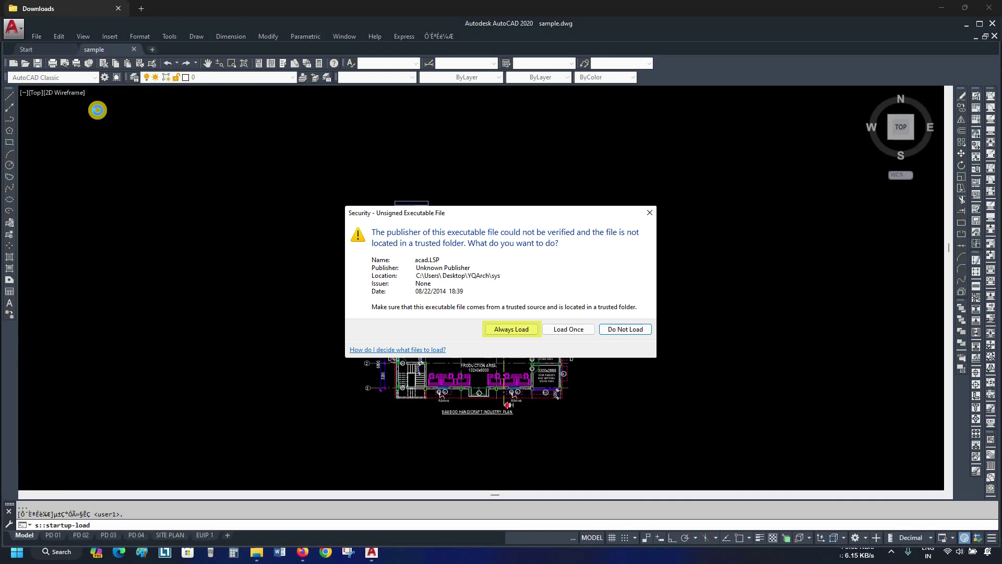
{"action": "key", "text": "Return"}
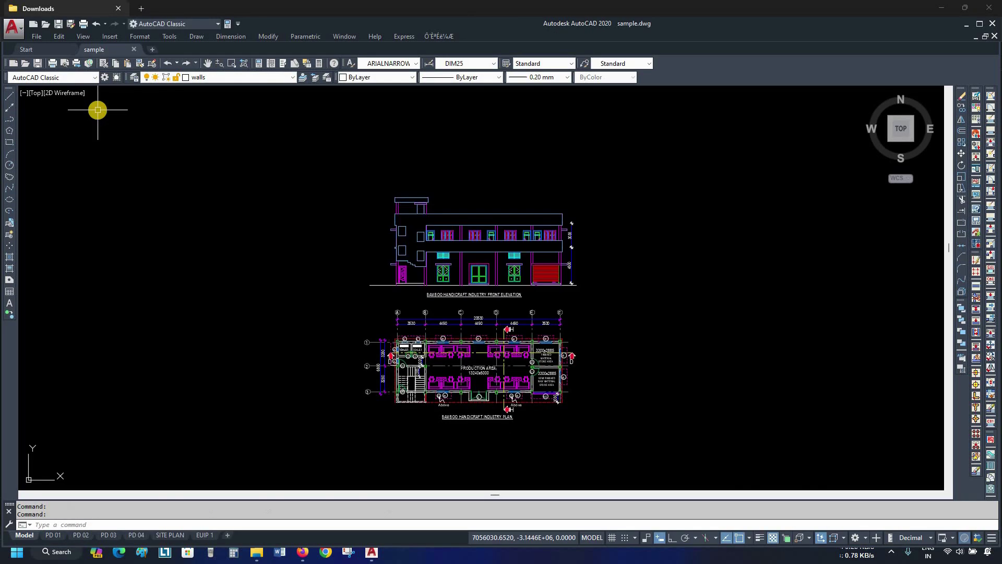
Set LANGUAGE to 0 in config.txt via System Setup > User Preferences, then close it.
{"action": "left_click", "coordinate": [447, 38]}
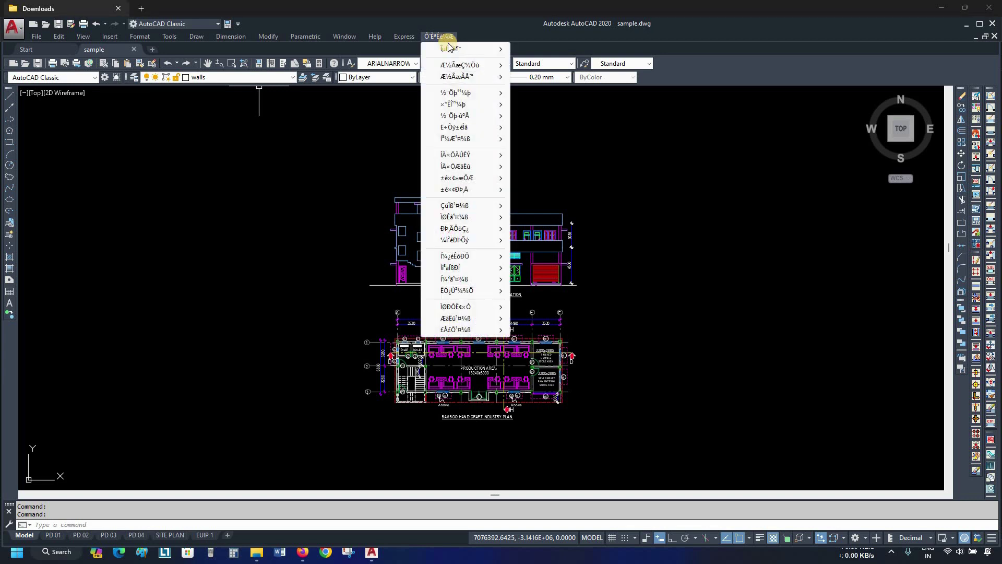
{"action": "mouse_move", "coordinate": [451, 48]}
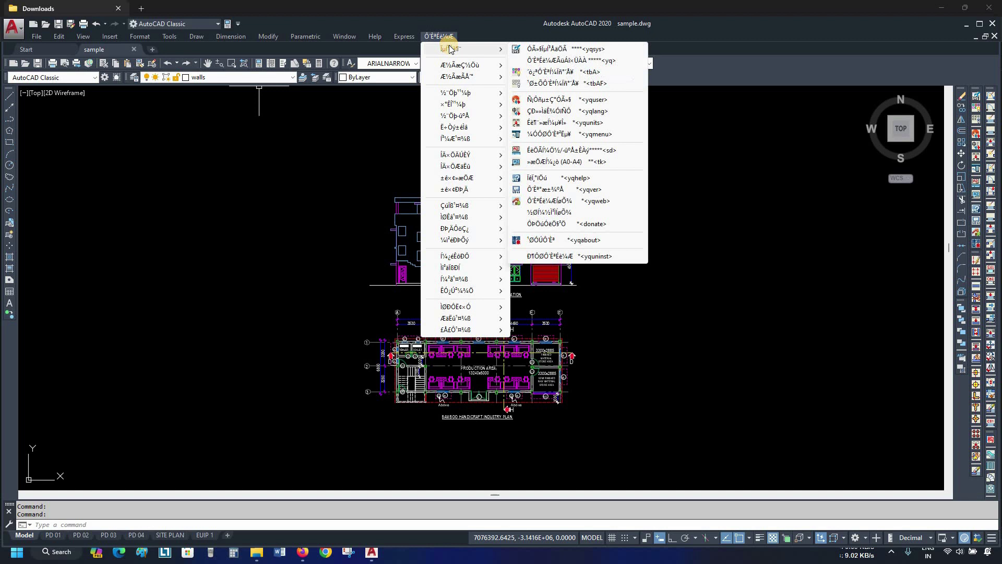
{"action": "left_click", "coordinate": [543, 49]}
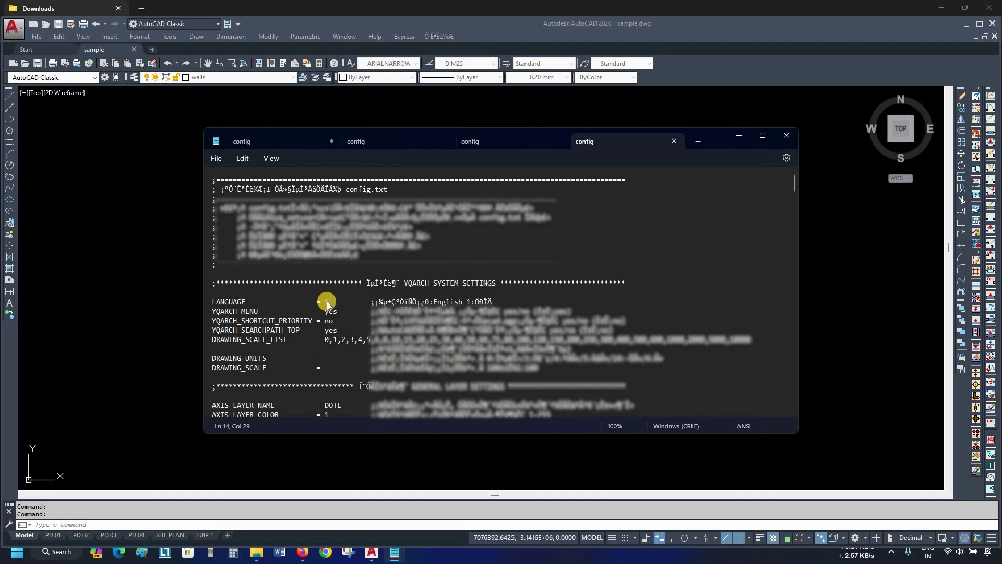
{"action": "type", "text": "0"}
{"action": "left_click", "coordinate": [787, 134]}
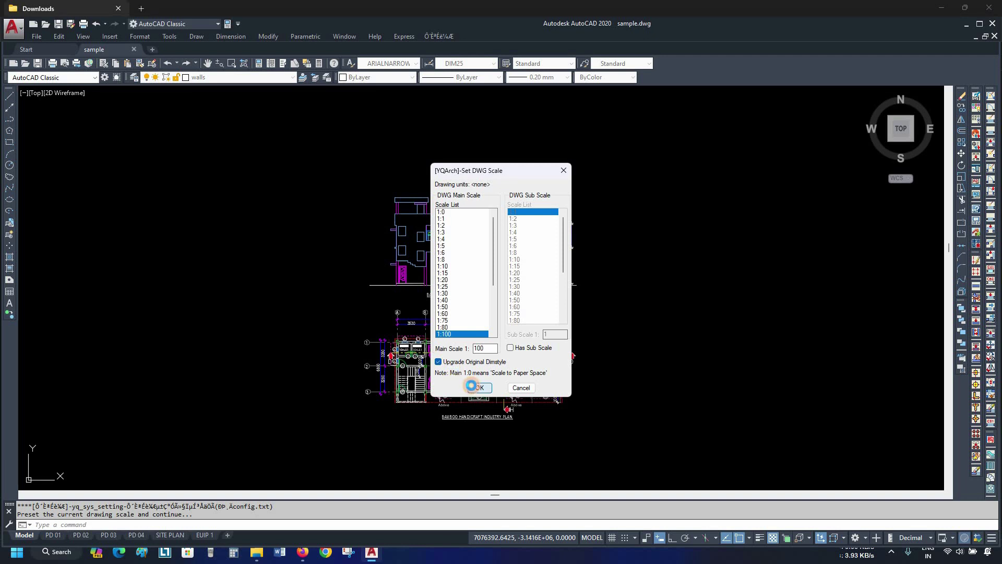
Accept the 1:100 DWG scale and confirm the YQARCH menu now appears in English.
{"action": "left_click", "coordinate": [472, 386]}
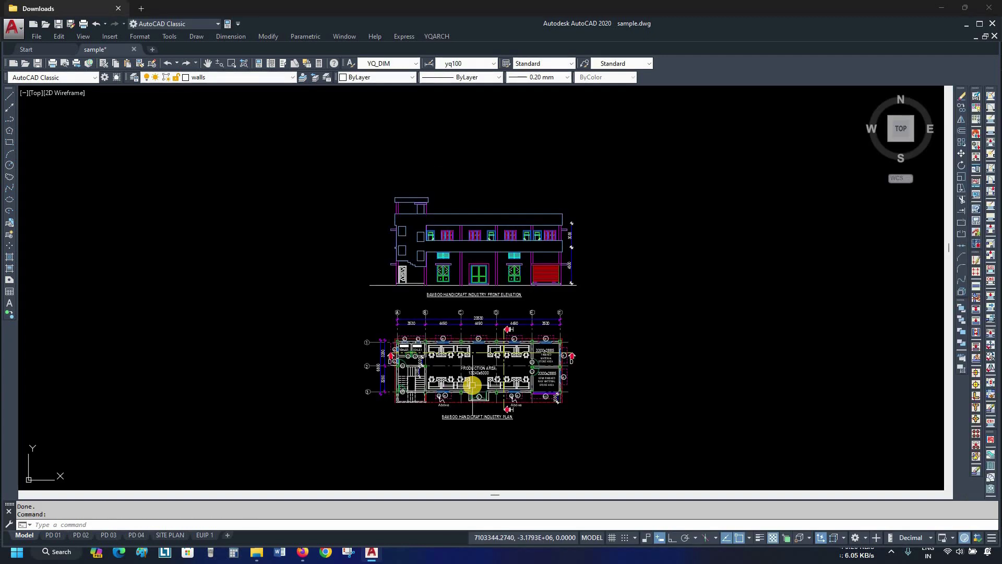
{"action": "left_click", "coordinate": [437, 37]}
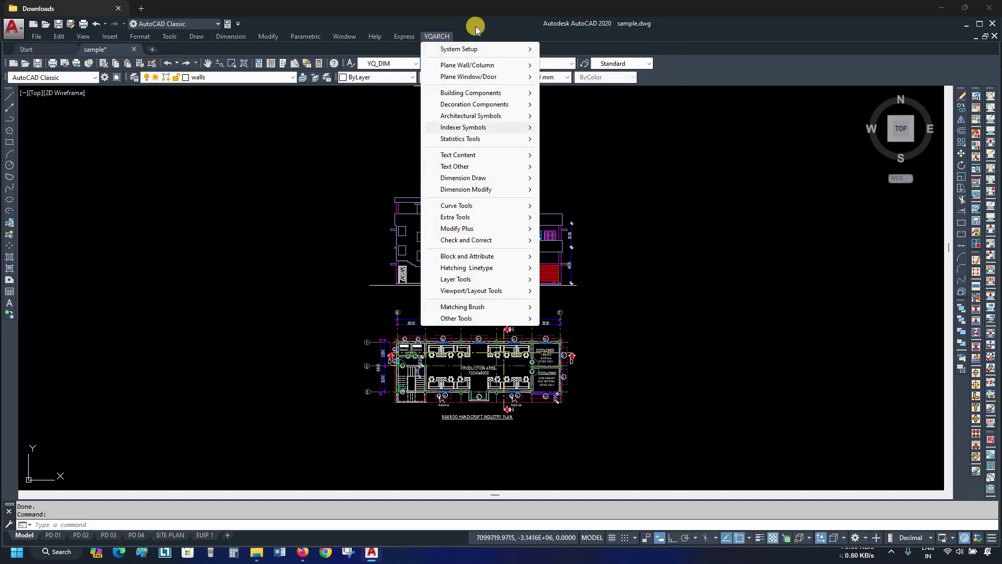
{"action": "left_click", "coordinate": [934, 143]}
{"action": "left_click", "coordinate": [943, 116]}
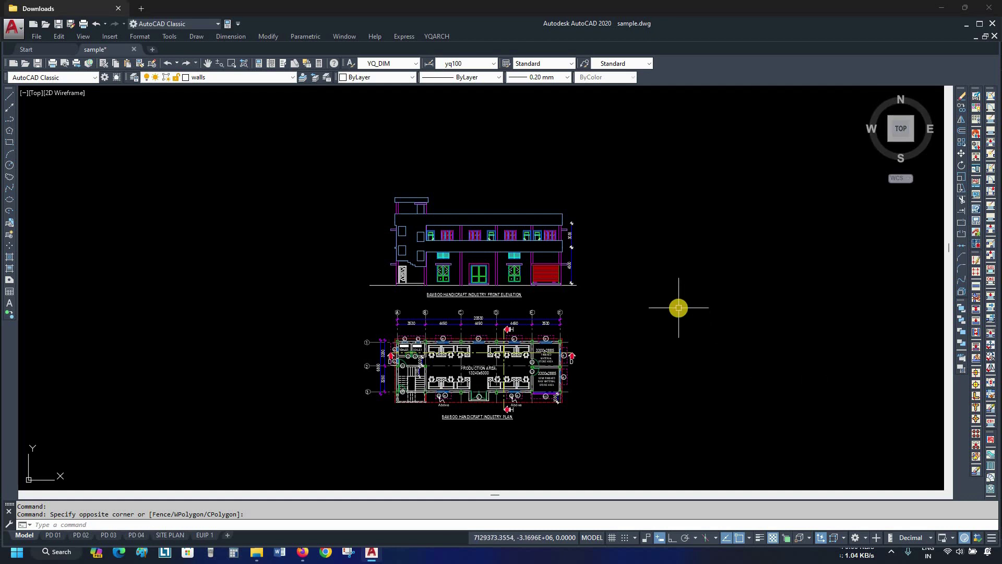
Run YQARCH > System Setup > YQArch Uninstall, confirming the warning and the 'Uninstall done!' message.
{"action": "left_click", "coordinate": [436, 36]}
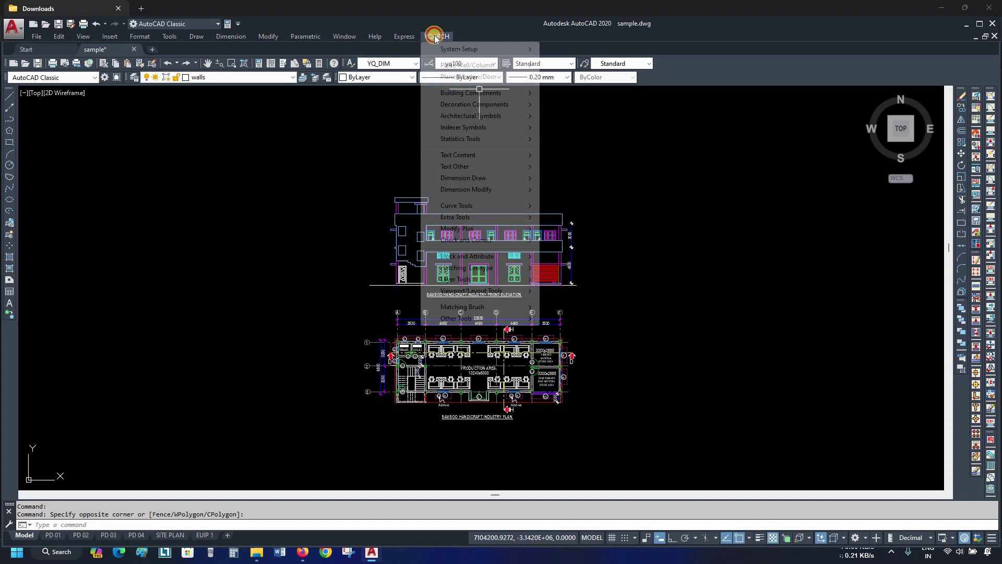
{"action": "mouse_move", "coordinate": [467, 50]}
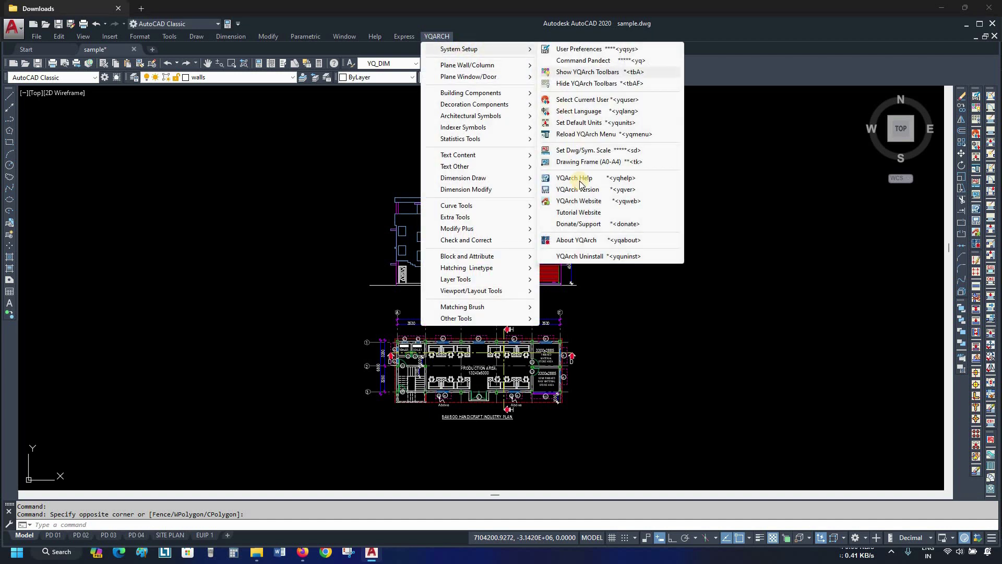
{"action": "left_click", "coordinate": [597, 256]}
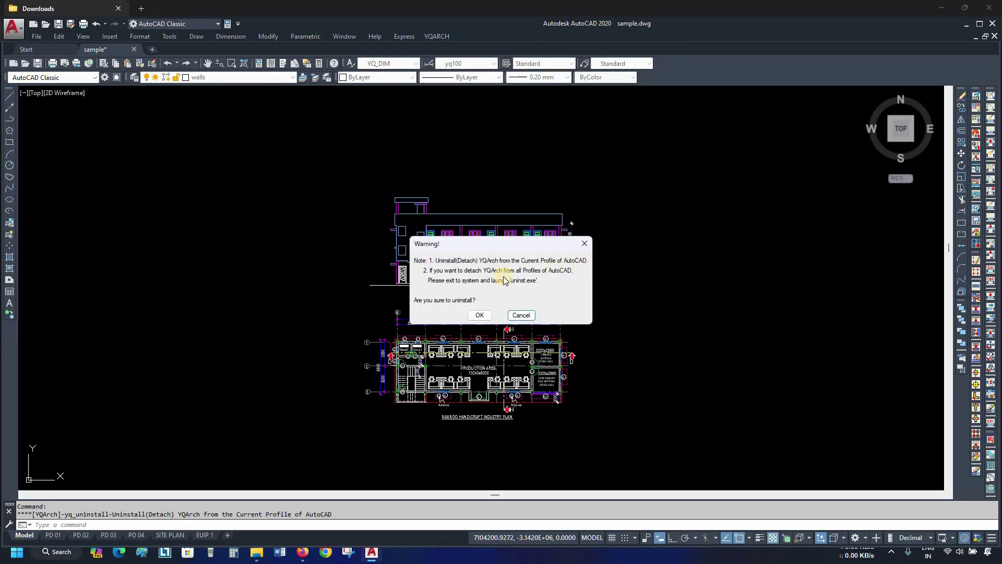
{"action": "left_click", "coordinate": [477, 315]}
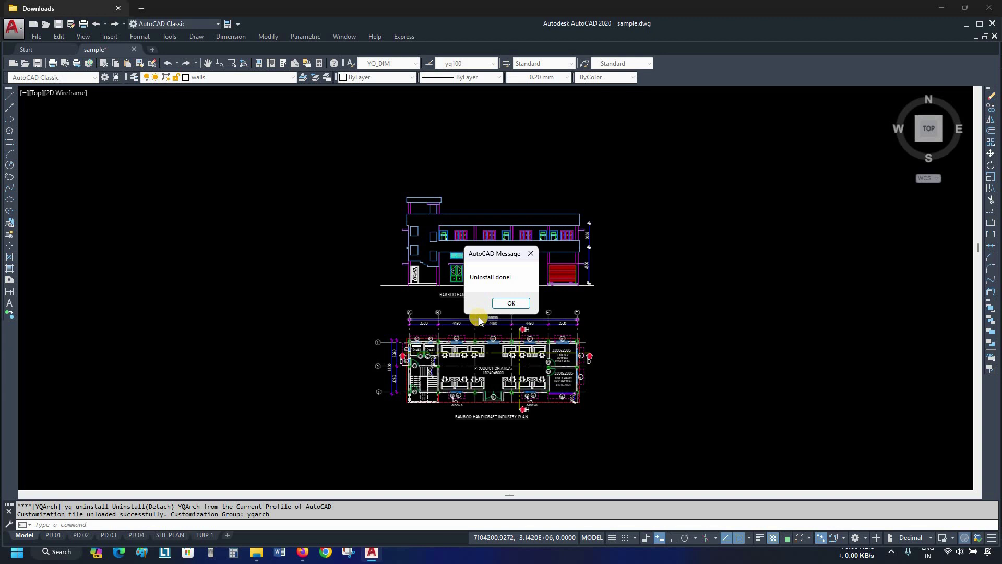
{"action": "left_click", "coordinate": [510, 303]}
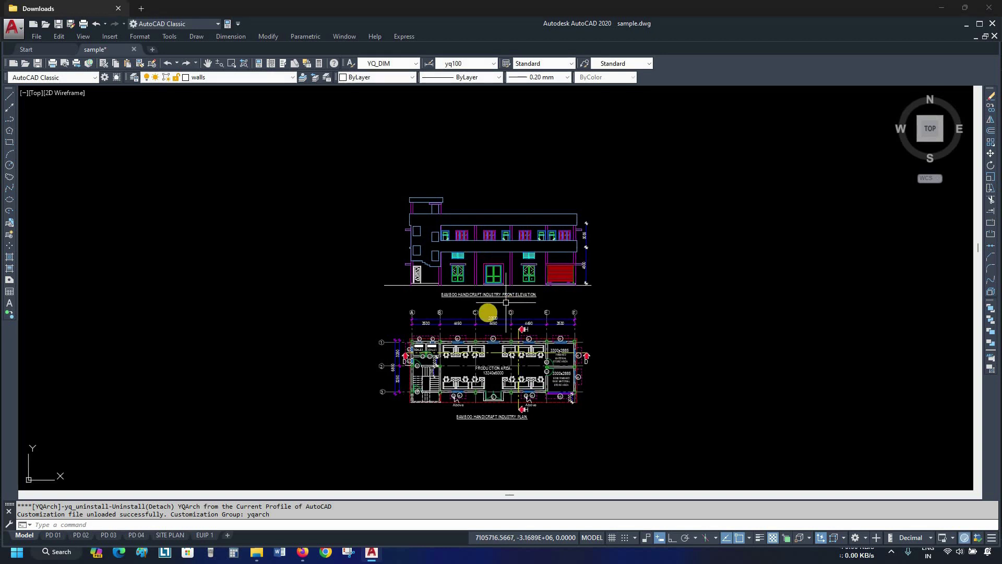
Run uninst from Downloads\YQArch\sys on the AutoCAD 2020 English profile, answering its prompts.
{"action": "left_click", "coordinate": [256, 553]}
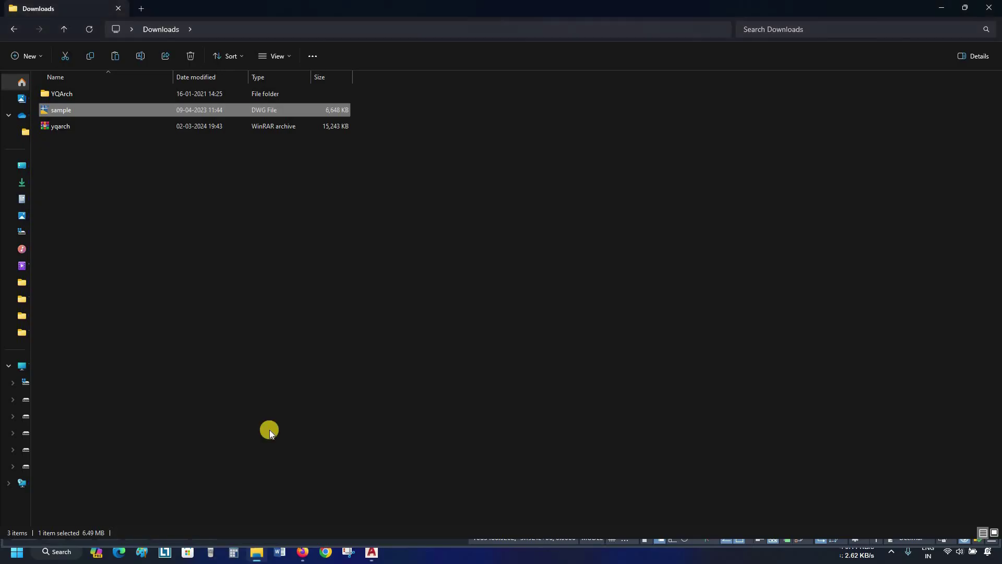
{"action": "double_click", "coordinate": [74, 95]}
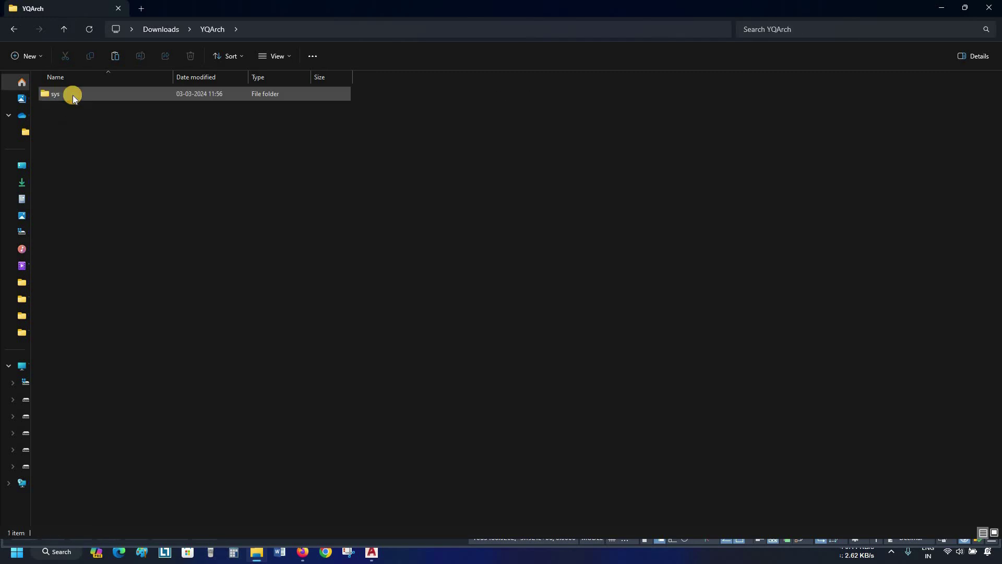
{"action": "double_click", "coordinate": [73, 95]}
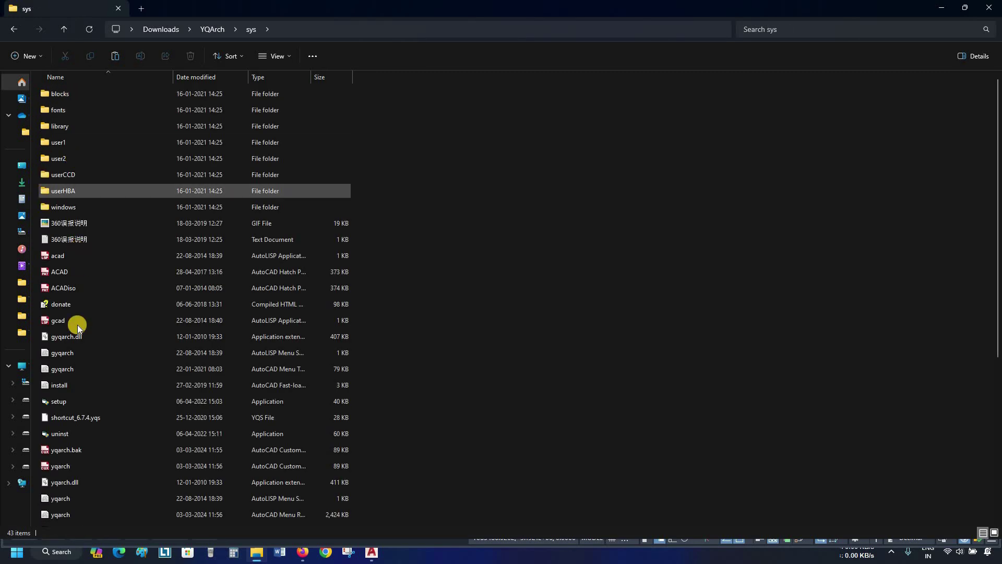
{"action": "double_click", "coordinate": [96, 435]}
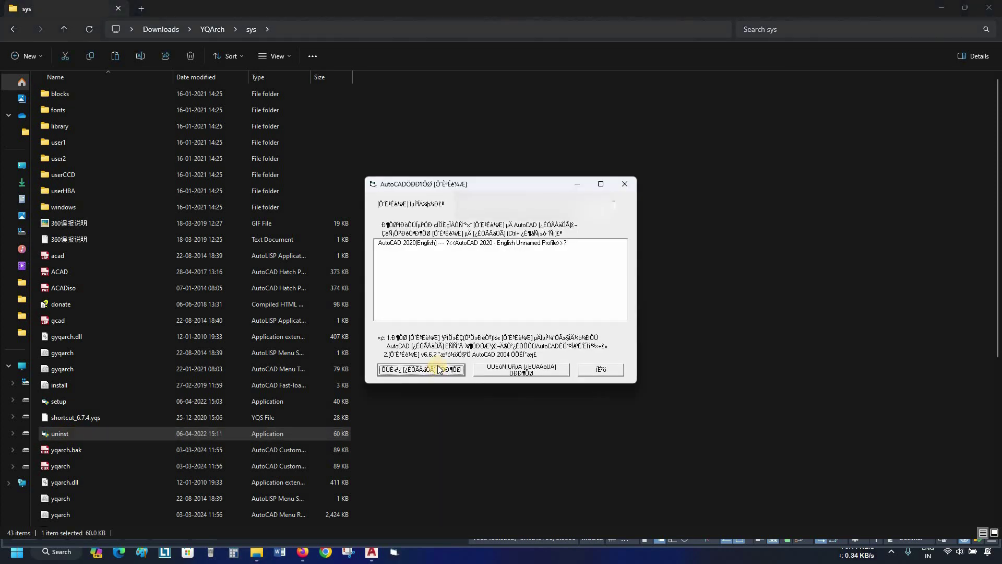
{"action": "left_click", "coordinate": [466, 243]}
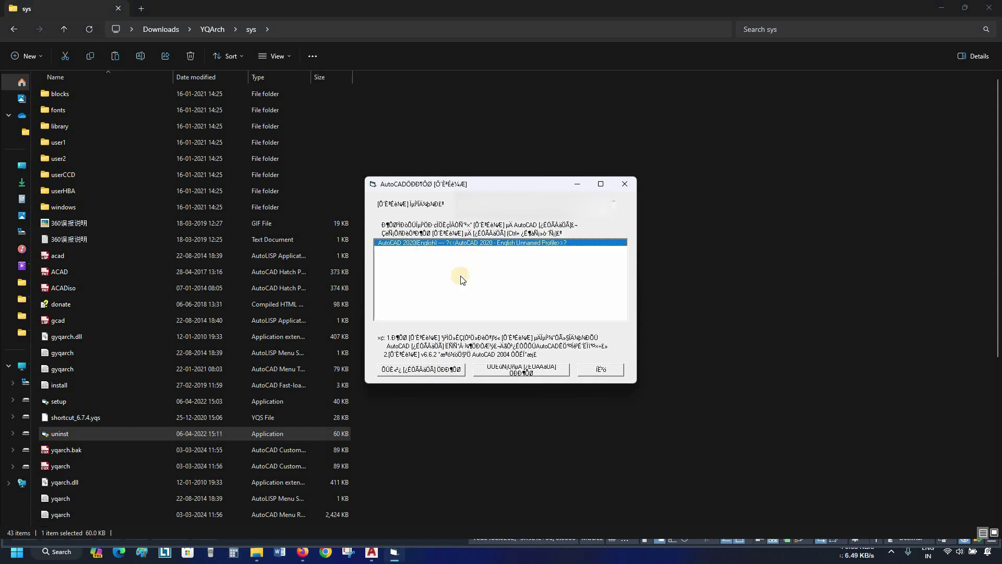
{"action": "left_click", "coordinate": [422, 371]}
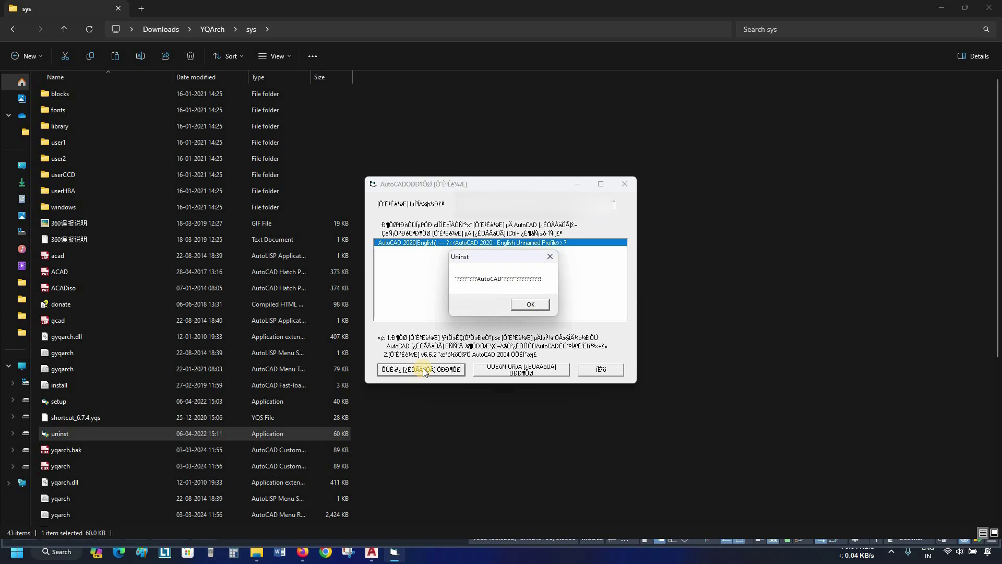
{"action": "left_click", "coordinate": [528, 304]}
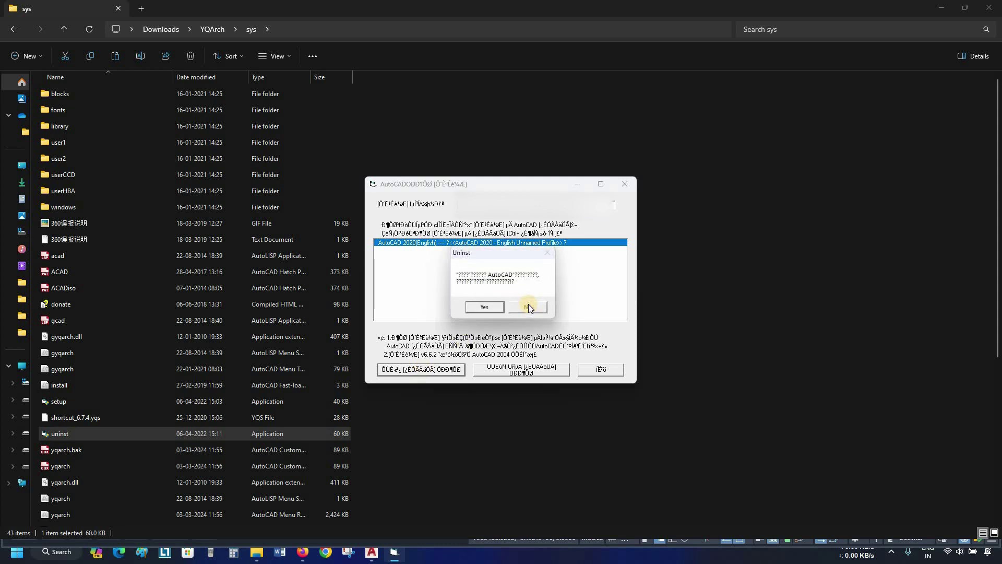
{"action": "left_click", "coordinate": [485, 307]}
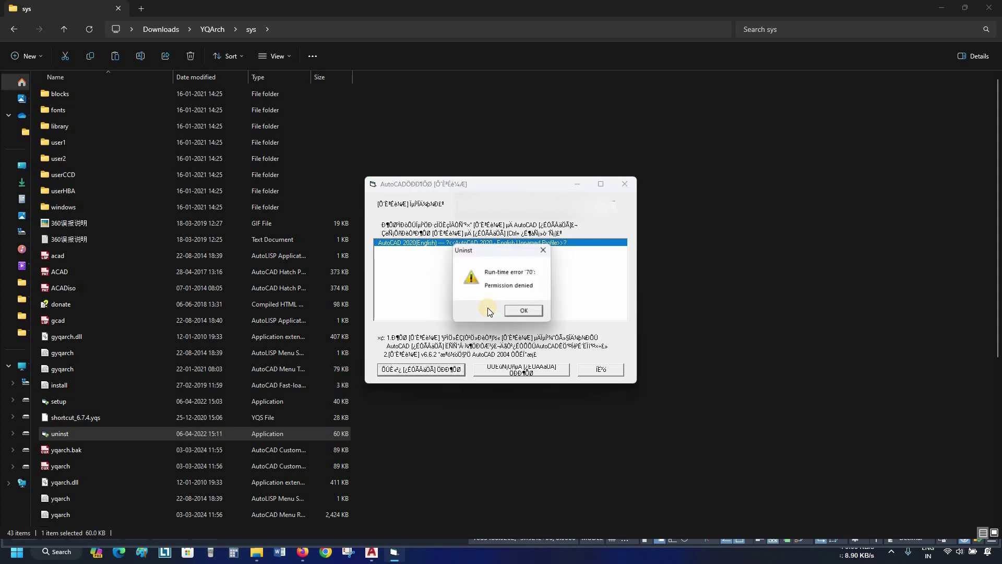
Dismiss Run-time error 70 and rerun uninst to finish removing YQArch.
{"action": "left_click", "coordinate": [524, 311]}
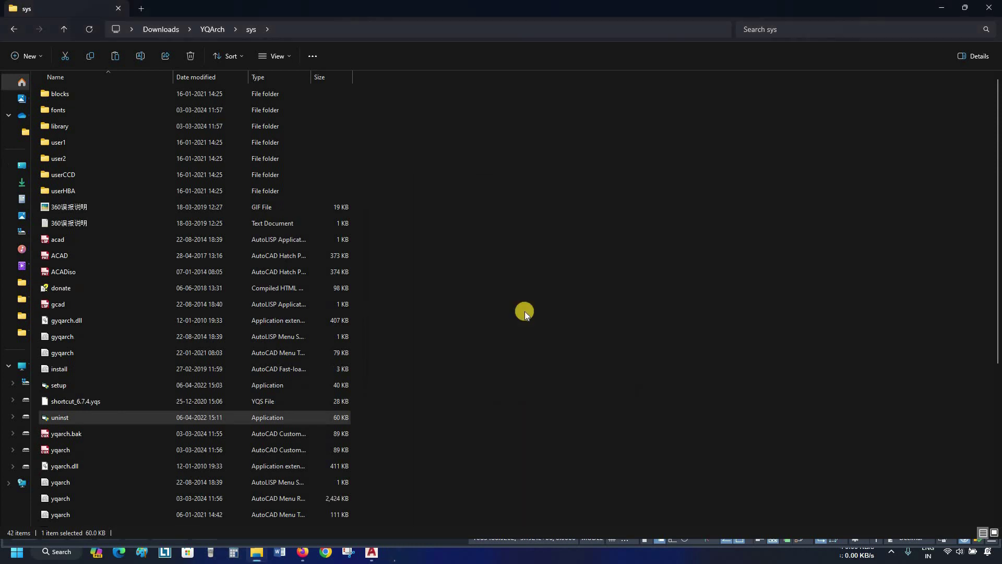
{"action": "double_click", "coordinate": [99, 417]}
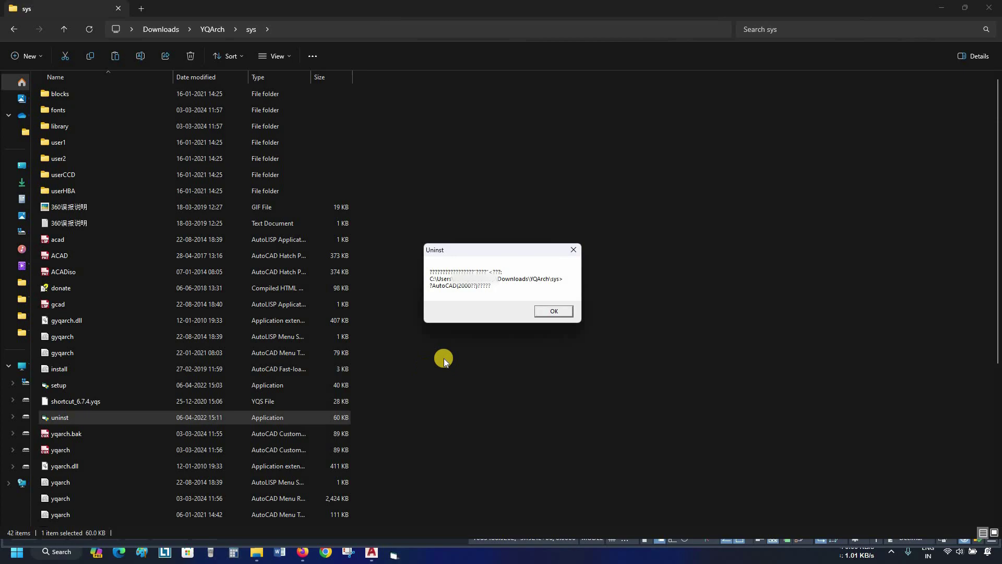
{"action": "left_click", "coordinate": [565, 311]}
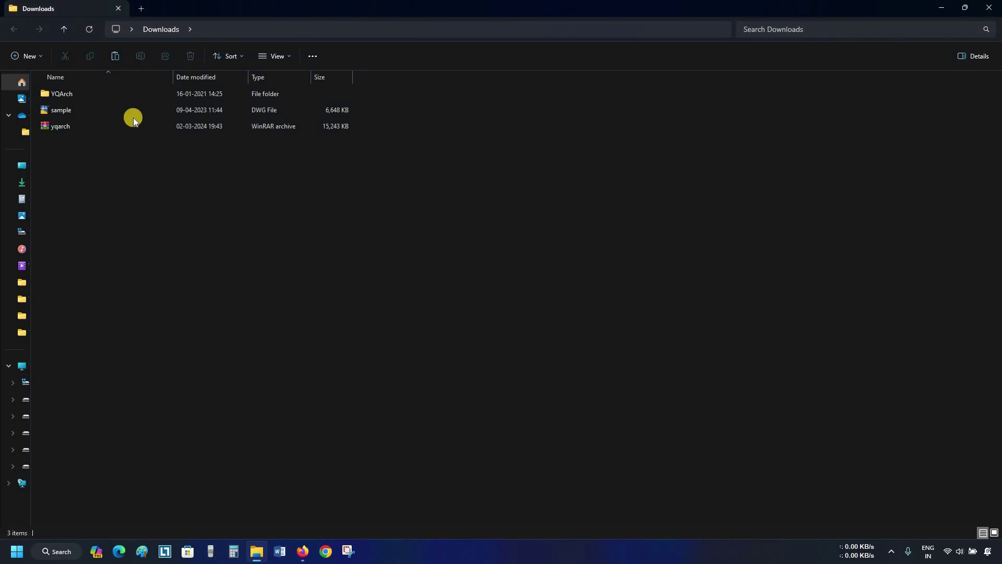
Reopen sample.dwg from Downloads in AutoCAD 2020 to check the YQArch menu is gone.
{"action": "double_click", "coordinate": [133, 110]}
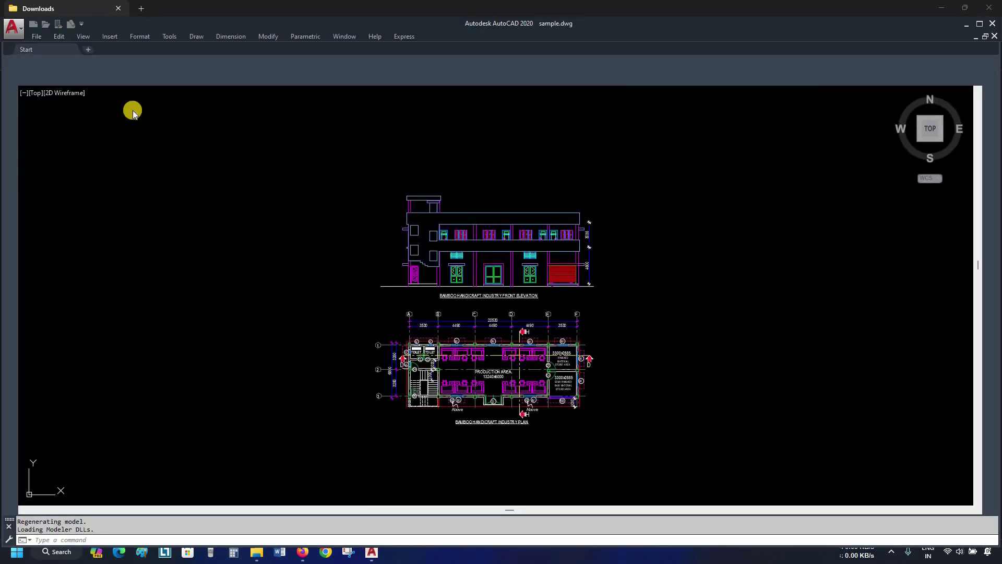